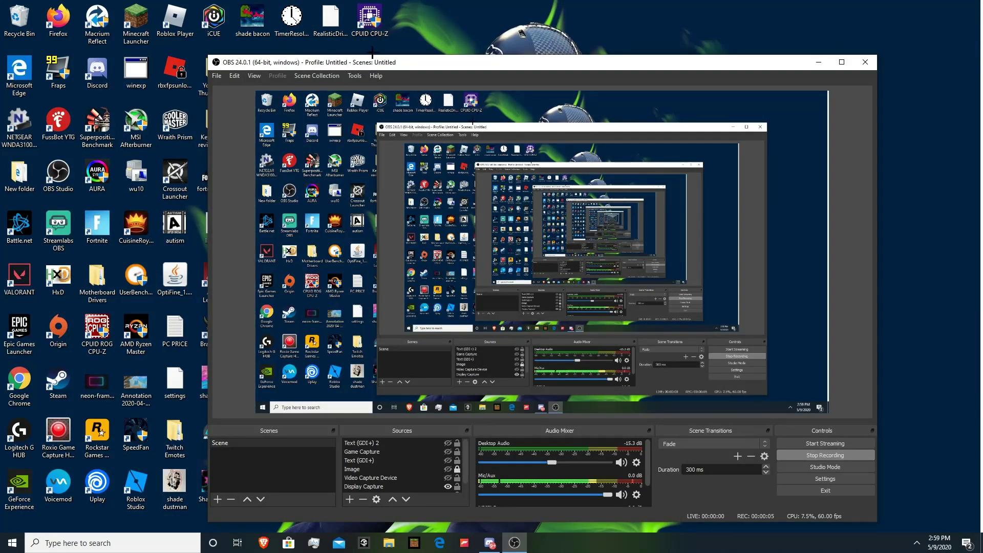
Create Scene 2, then open the source-type list and toggle the deprecated types
{"action": "left_click", "coordinate": [218, 497]}
{"action": "left_click", "coordinate": [522, 311]}
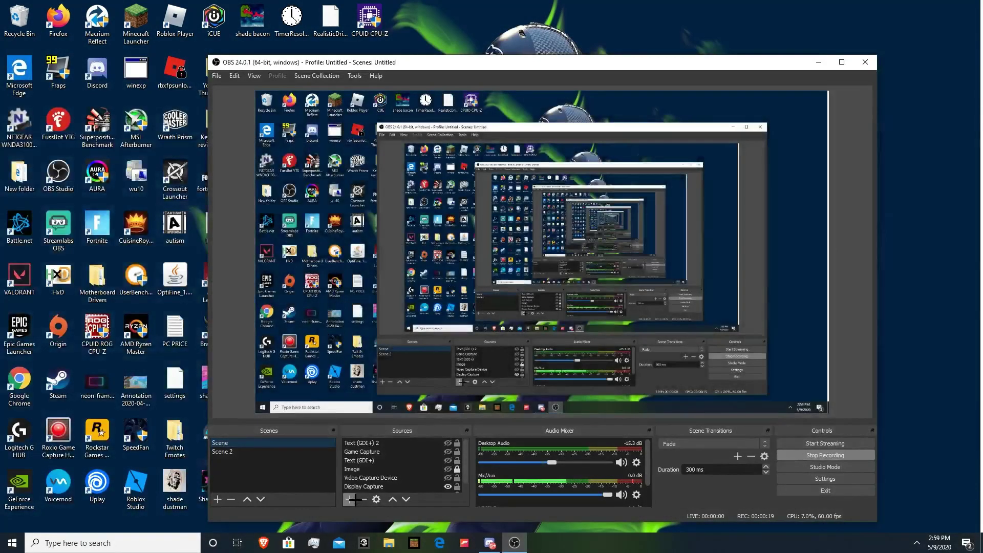
{"action": "left_click", "coordinate": [353, 499]}
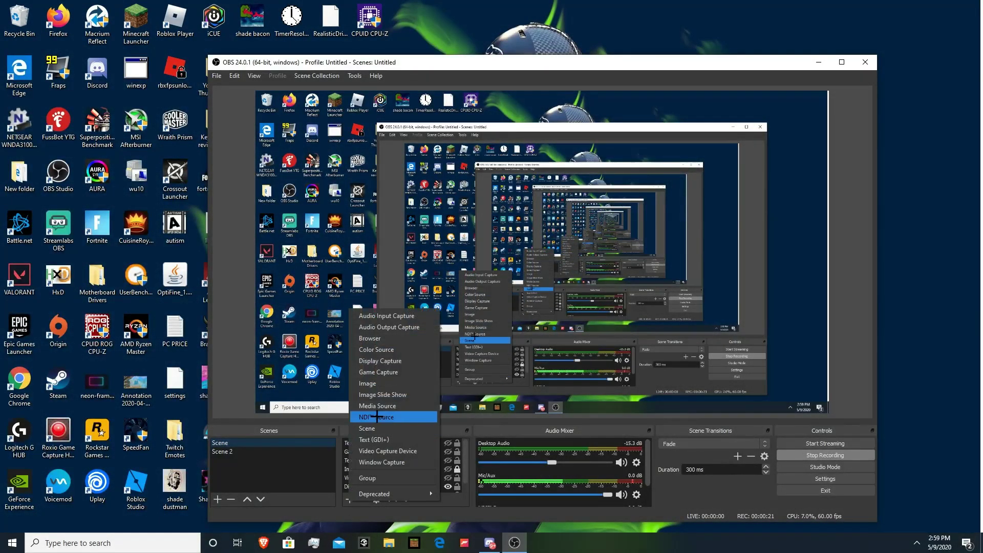
{"action": "left_click", "coordinate": [347, 504]}
{"action": "left_click", "coordinate": [347, 505]}
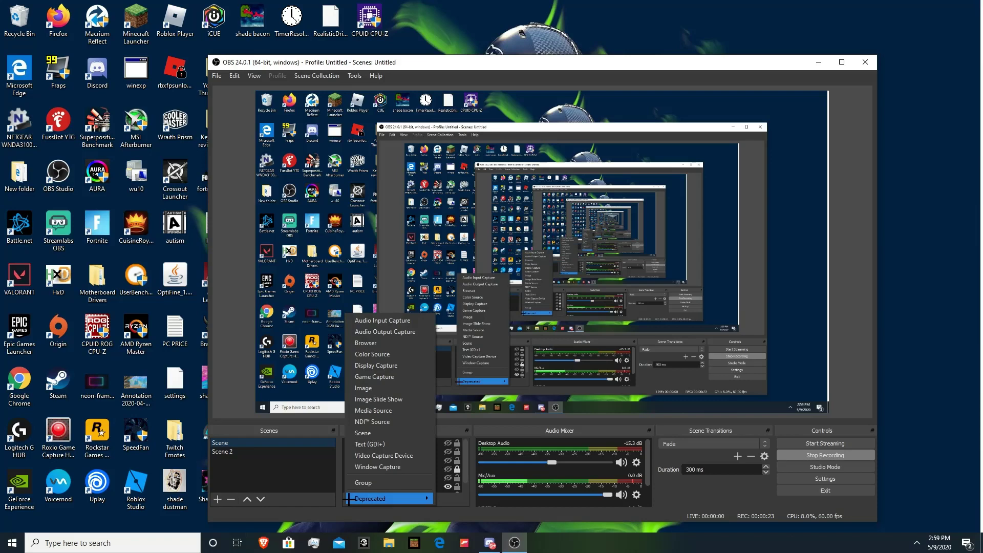
{"action": "left_click", "coordinate": [336, 497]}
{"action": "left_click", "coordinate": [350, 505]}
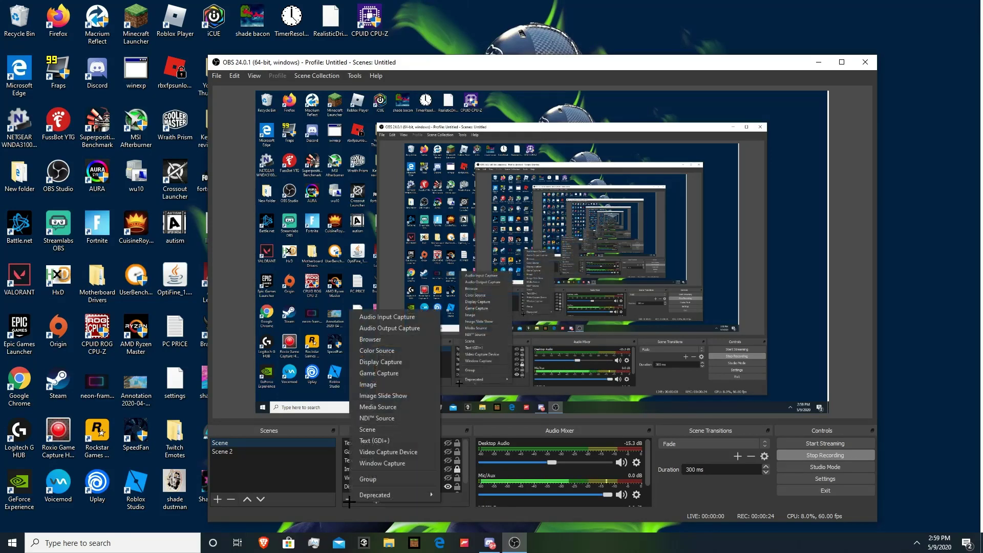
Try Game Capture 2 in Capture specific window mode, cancel it, and add Display Capture 2
{"action": "left_click", "coordinate": [392, 372]}
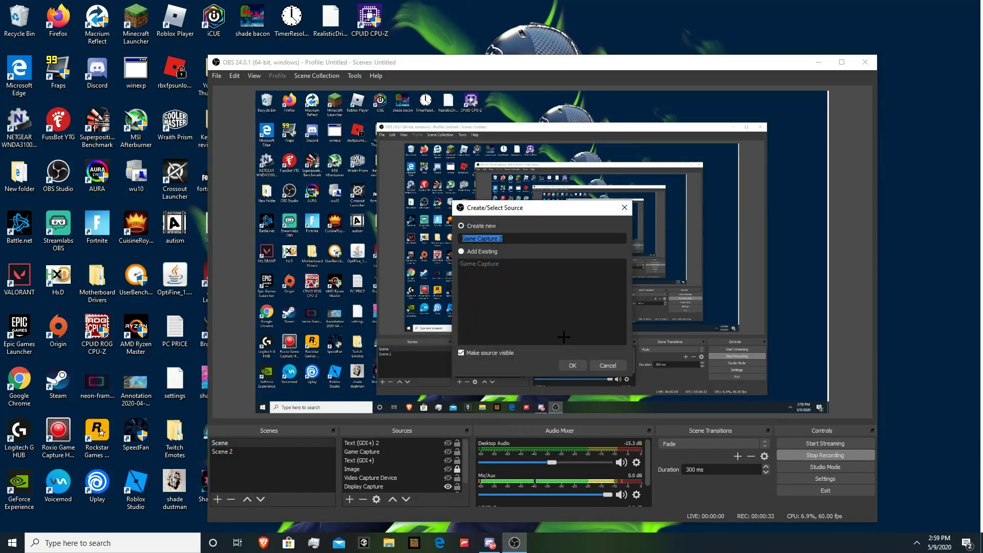
{"action": "left_click", "coordinate": [567, 359]}
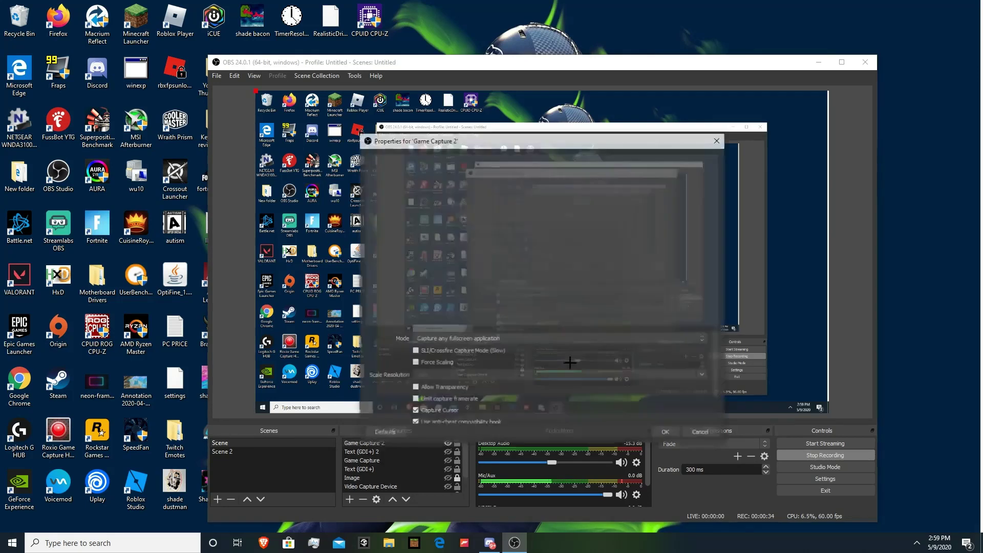
{"action": "left_click", "coordinate": [474, 336]}
{"action": "left_click", "coordinate": [467, 354]}
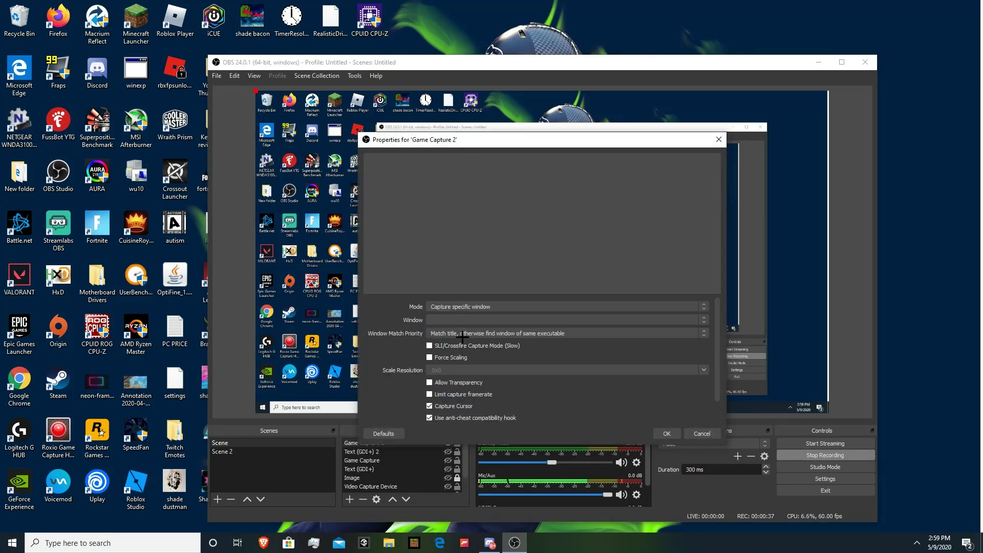
{"action": "left_click", "coordinate": [458, 319]}
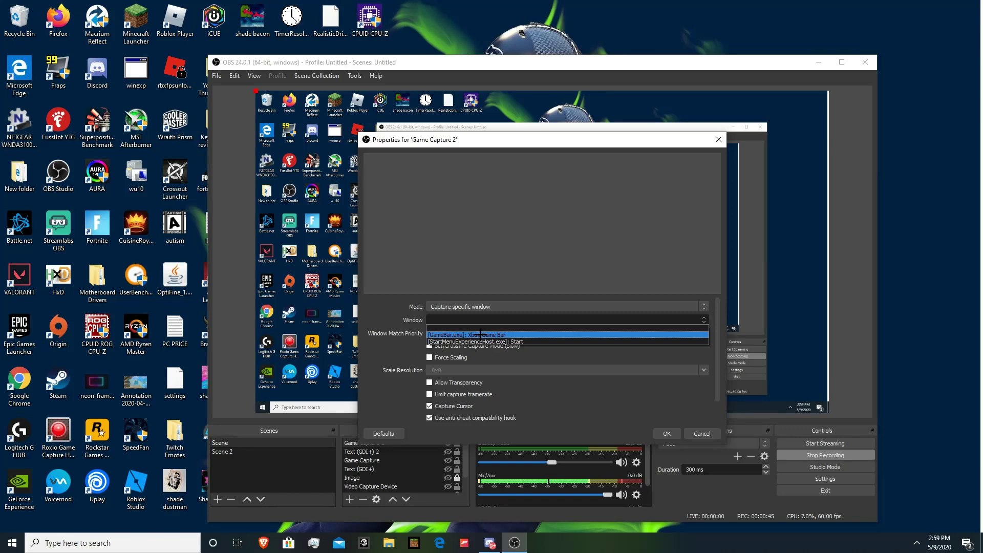
{"action": "left_click", "coordinate": [702, 433]}
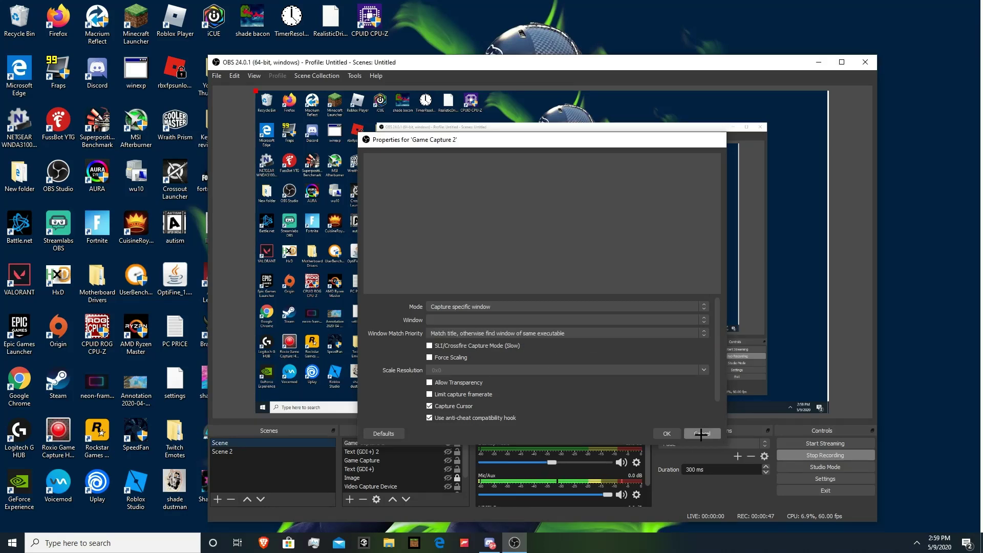
{"action": "left_click", "coordinate": [702, 433]}
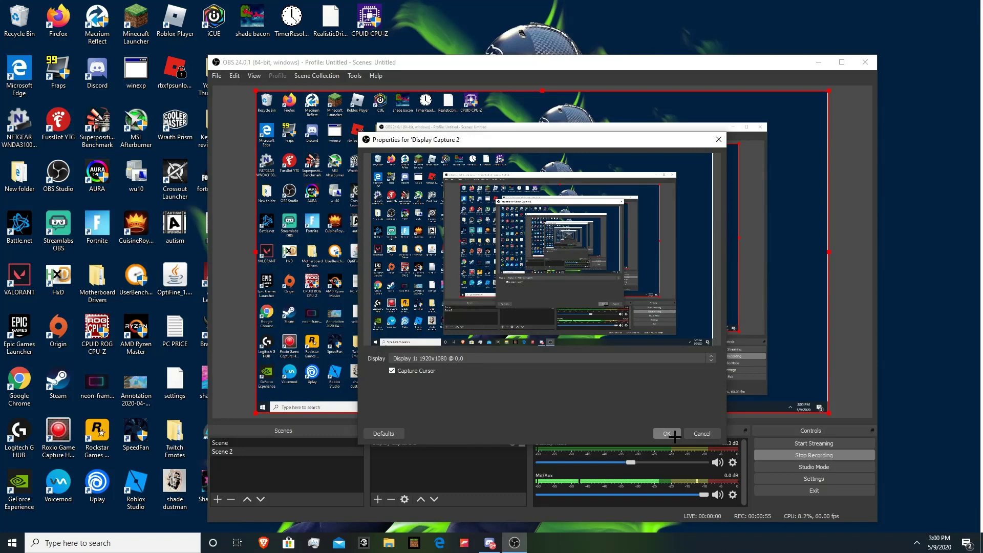
{"action": "left_click", "coordinate": [881, 355]}
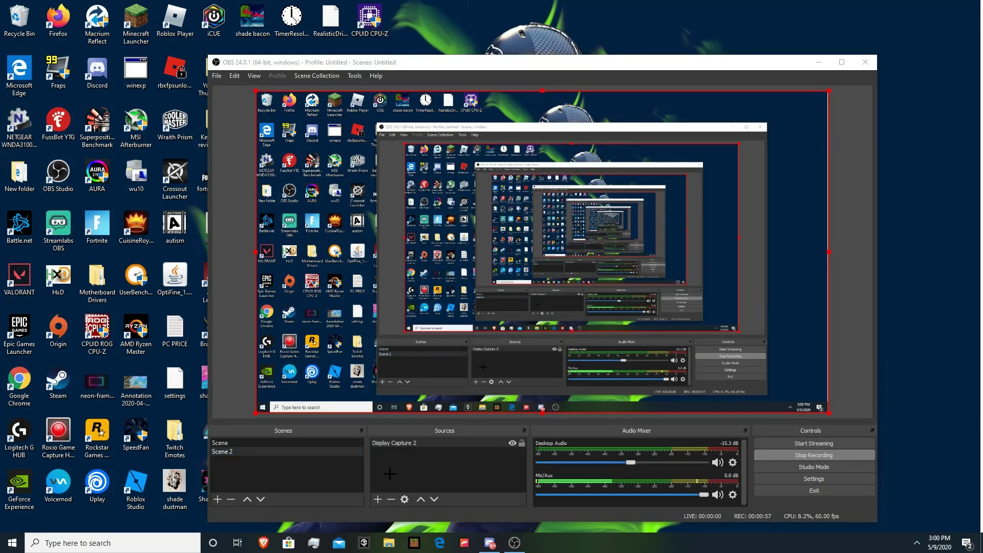
Launch the Roxio Game Capture application from its desktop shortcut
{"action": "left_click", "coordinate": [378, 499]}
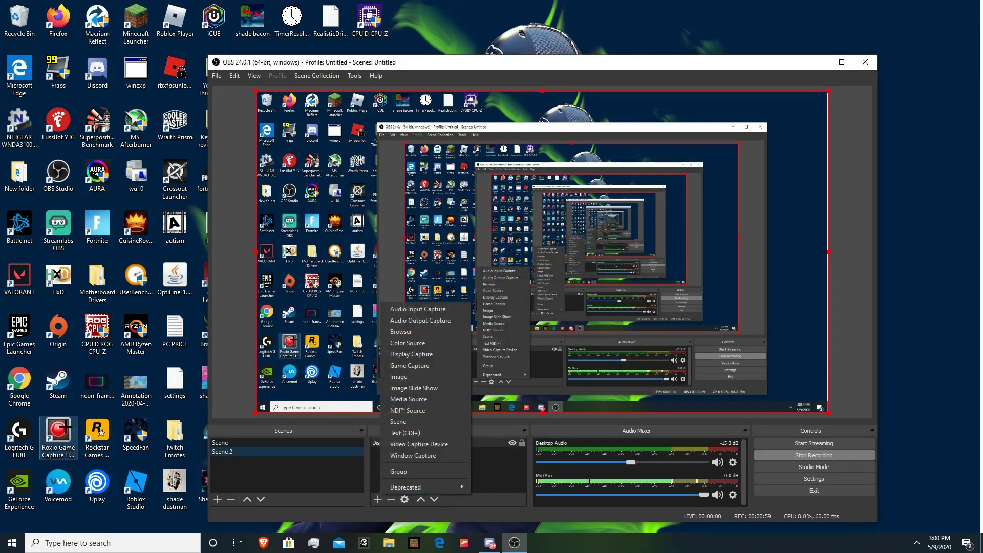
{"action": "left_click", "coordinate": [58, 435]}
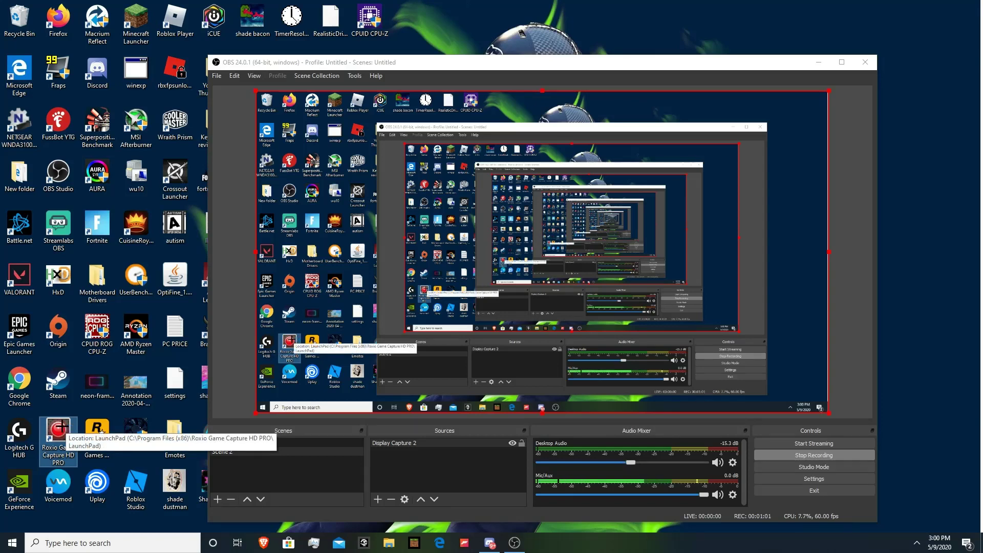
{"action": "double_click", "coordinate": [62, 427]}
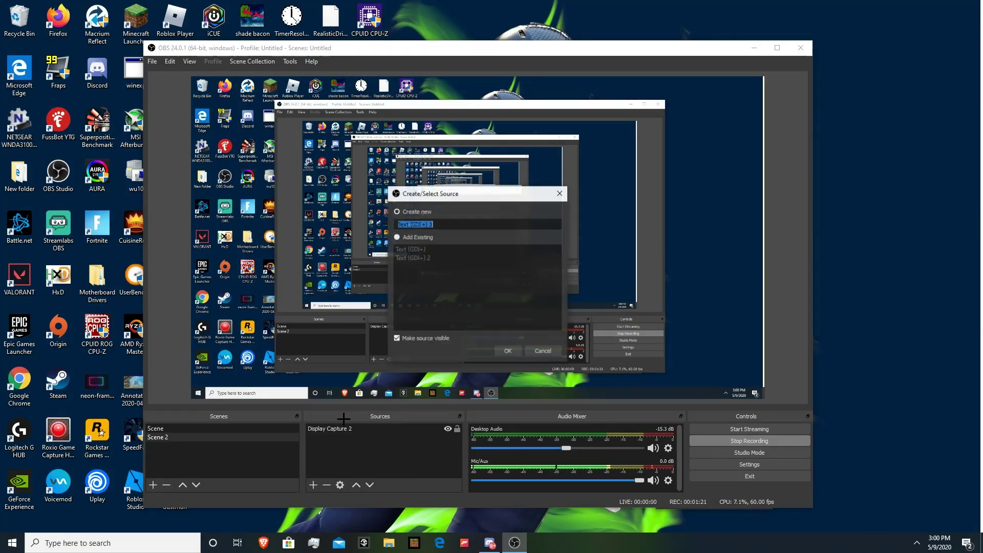
Create the Text (GDI+) 3 source and type 'LOlloalkdosaldadawd'
{"action": "left_click", "coordinate": [508, 351]}
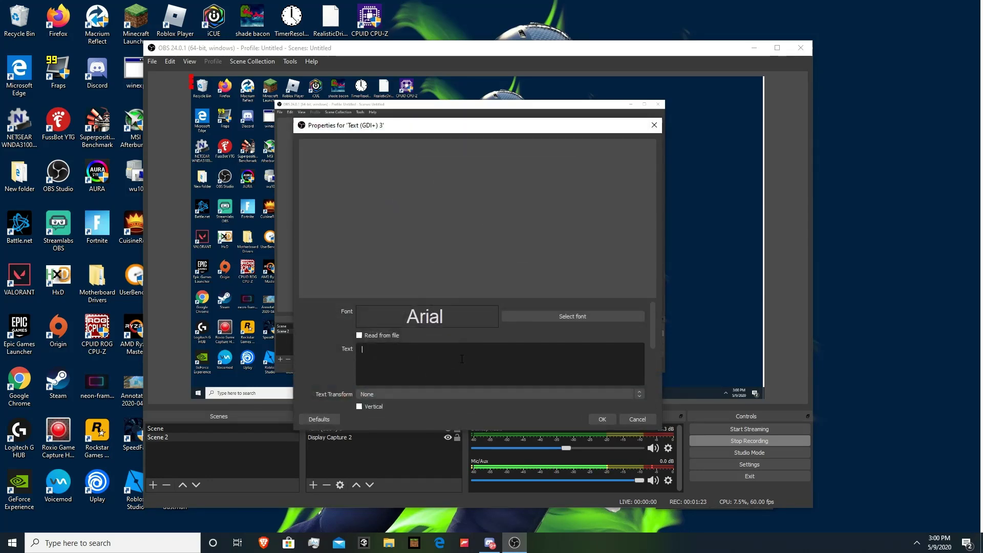
{"action": "type", "text": "LOlloalkdosaldadawd"}
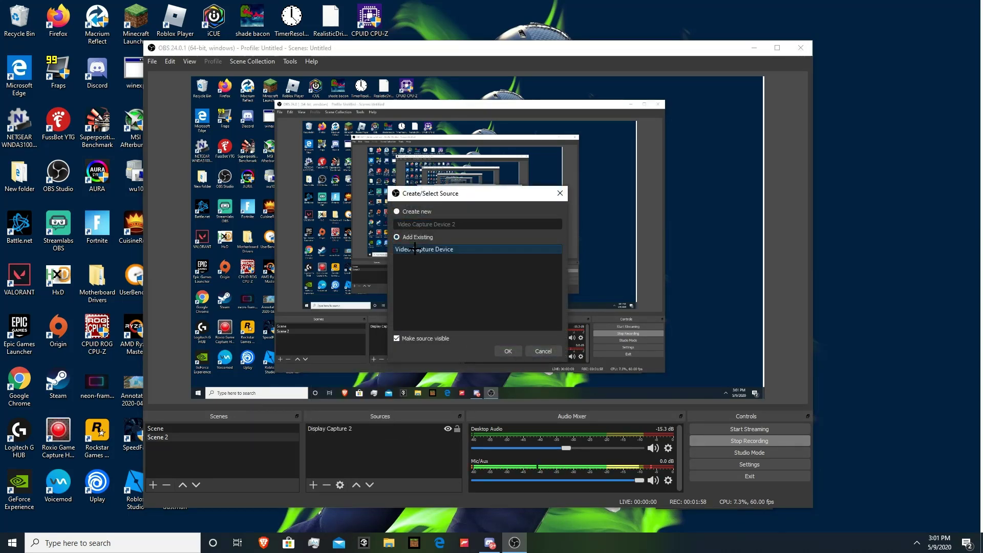
Add the existing webcam source to Scene 2, then delete it from the scene
{"action": "left_click", "coordinate": [508, 352]}
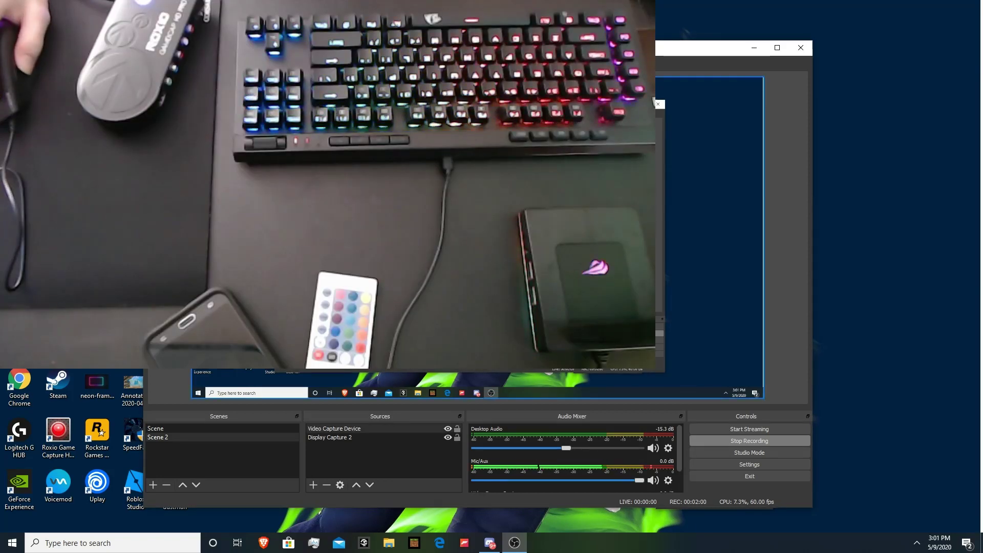
{"action": "right_click", "coordinate": [332, 429]}
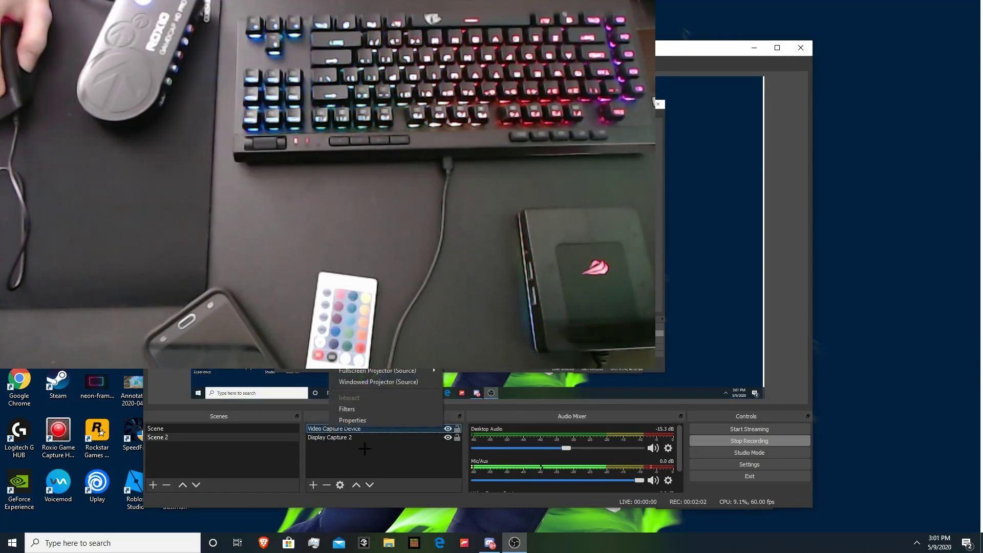
{"action": "key", "text": "Delete"}
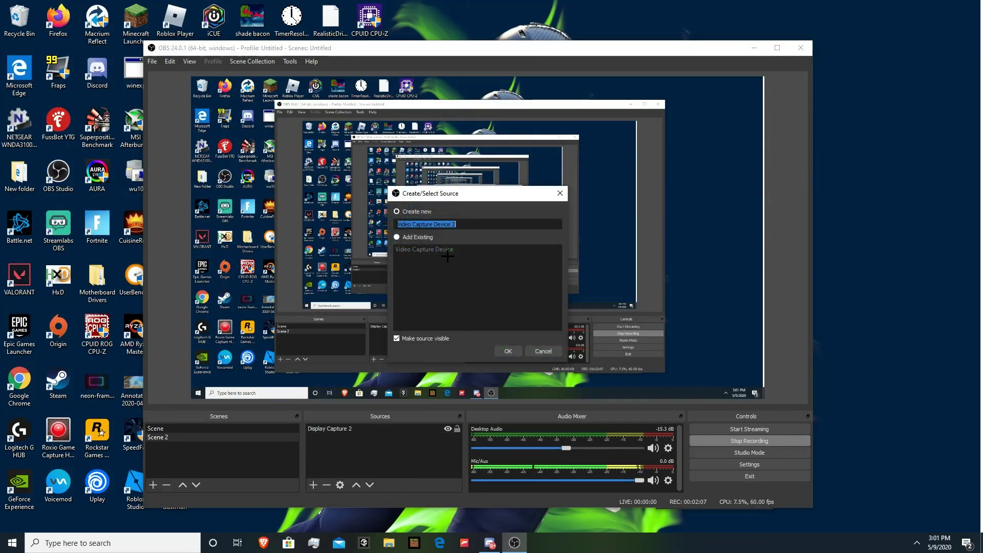
Start Video Capture Device 2 on the C922 Pro Stream Webcam, then choose the existing Video Capture Device instead
{"action": "left_click", "coordinate": [508, 351]}
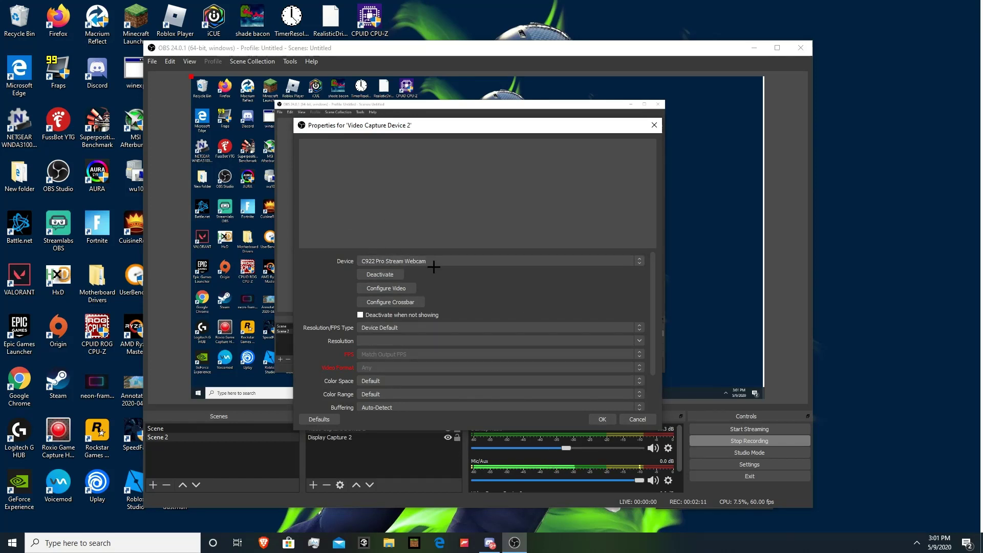
{"action": "left_click", "coordinate": [406, 262]}
{"action": "left_click", "coordinate": [406, 268]}
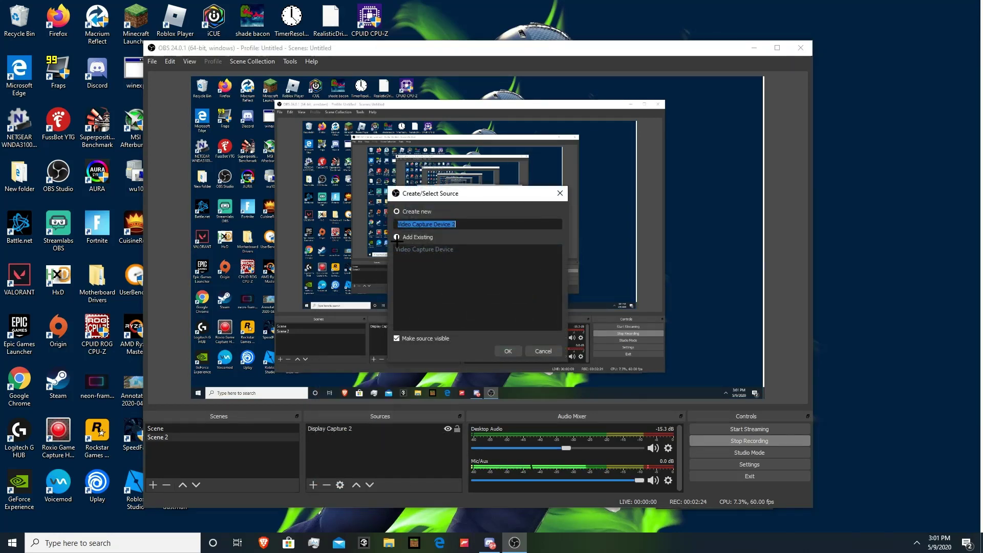
{"action": "left_click", "coordinate": [397, 237]}
{"action": "left_click", "coordinate": [425, 249]}
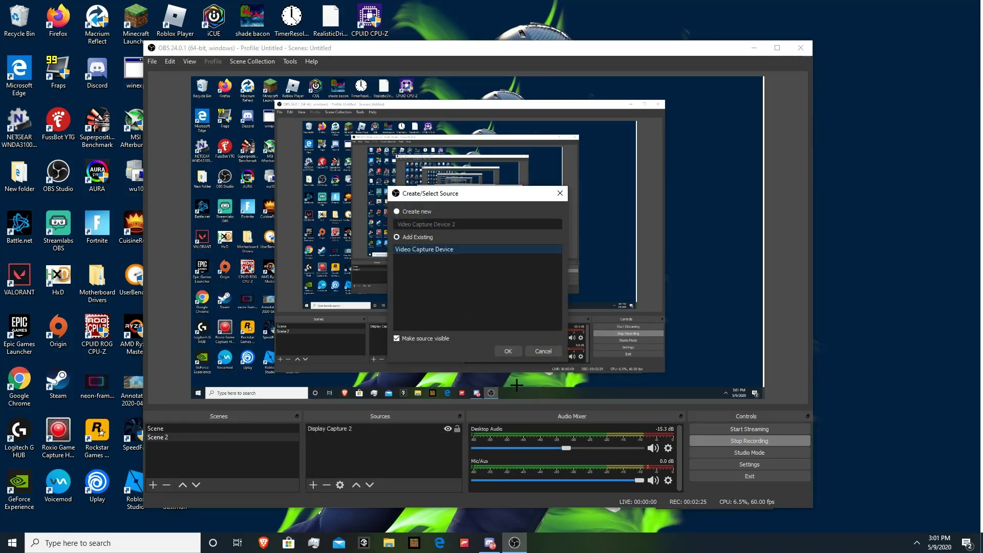
Confirm adding the existing Video Capture Device webcam to Scene 2
{"action": "left_click", "coordinate": [508, 351]}
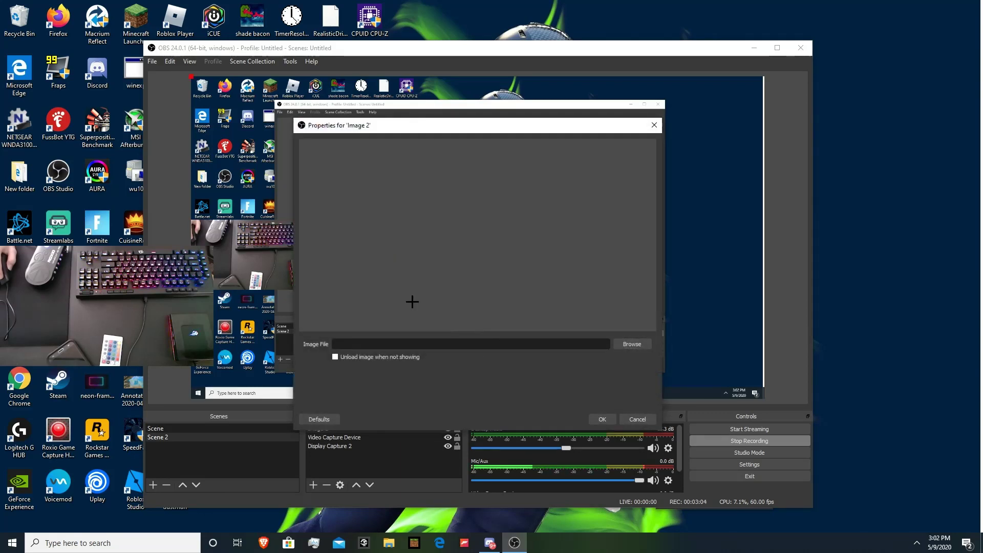
Load the Ic dustman thumbnail from Youtube Thumbnails as the image source's picture
{"action": "key", "text": "Return"}
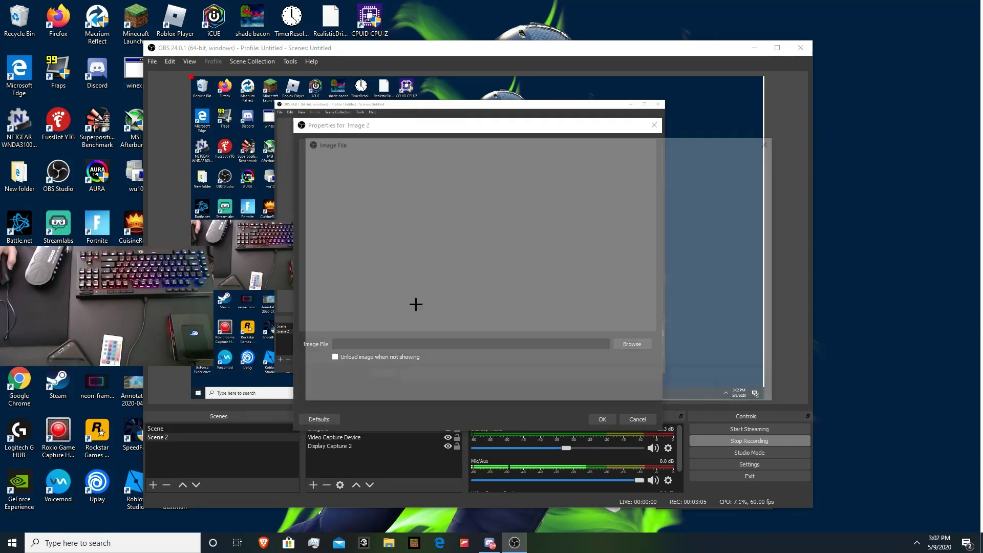
{"action": "left_click_drag", "start_coordinate": [455, 136], "coordinate": [0, 140]}
{"action": "key", "text": "Escape"}
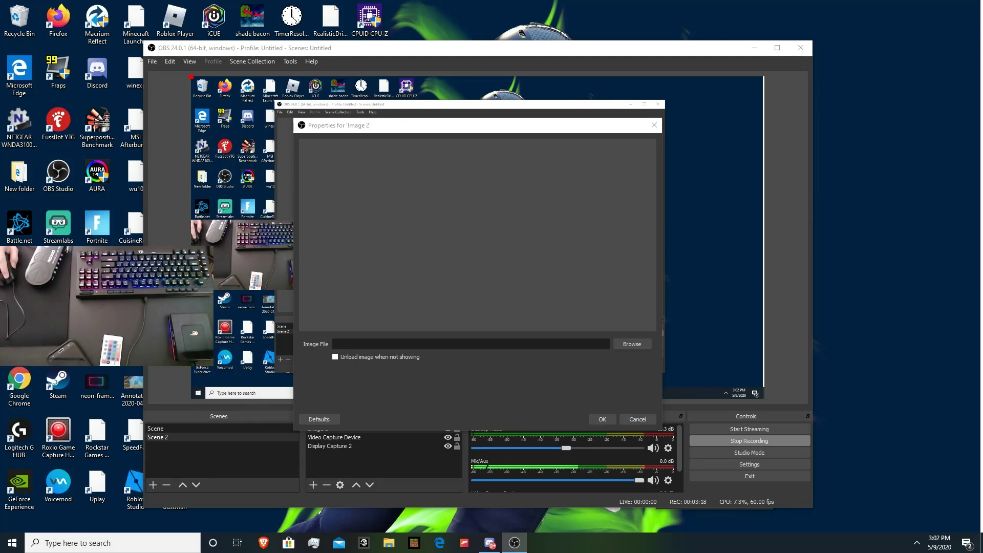
{"action": "left_click", "coordinate": [632, 344]}
{"action": "left_click", "coordinate": [553, 205]}
{"action": "left_click", "coordinate": [608, 218]}
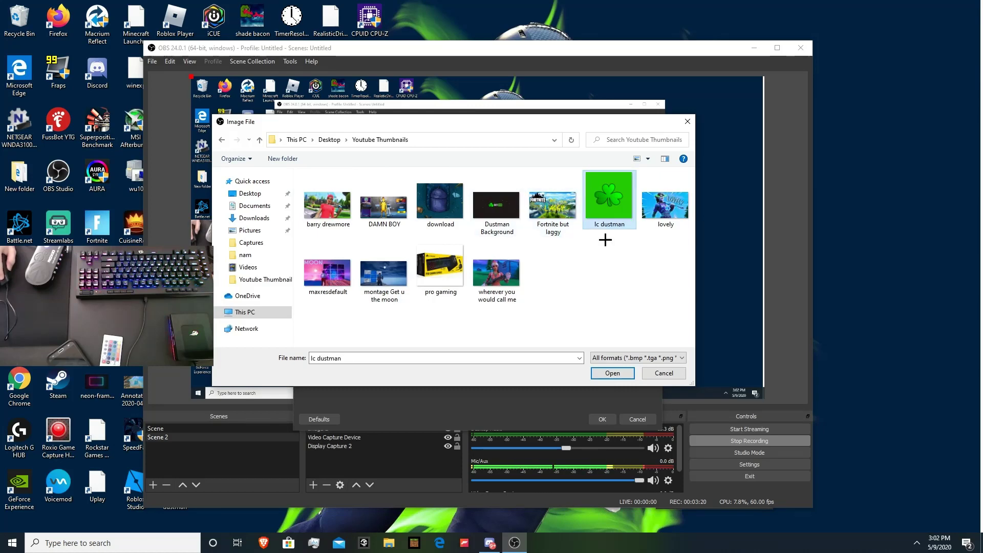
{"action": "left_click", "coordinate": [623, 377]}
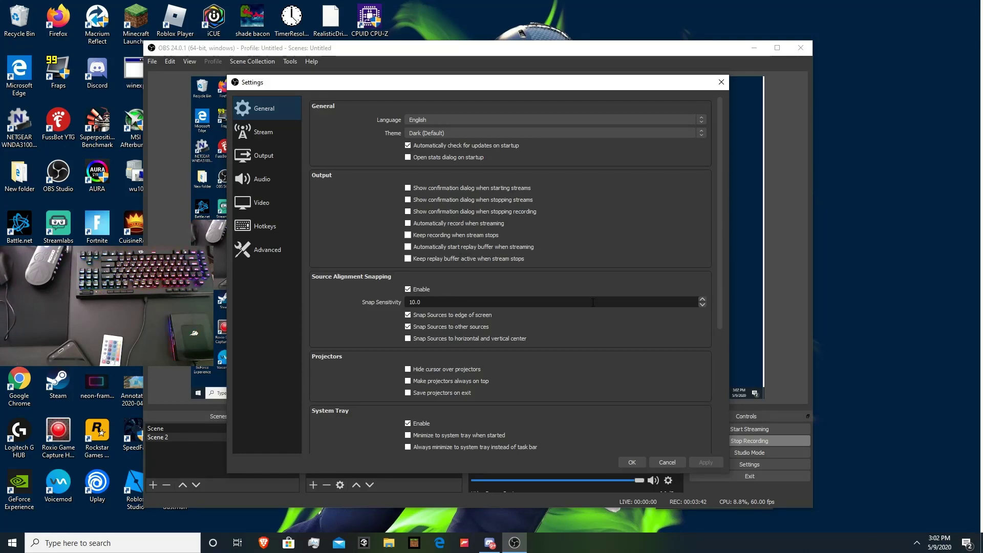
Review the Stream settings keeping Twitch as the service, then view the Output page
{"action": "left_click", "coordinate": [261, 132]}
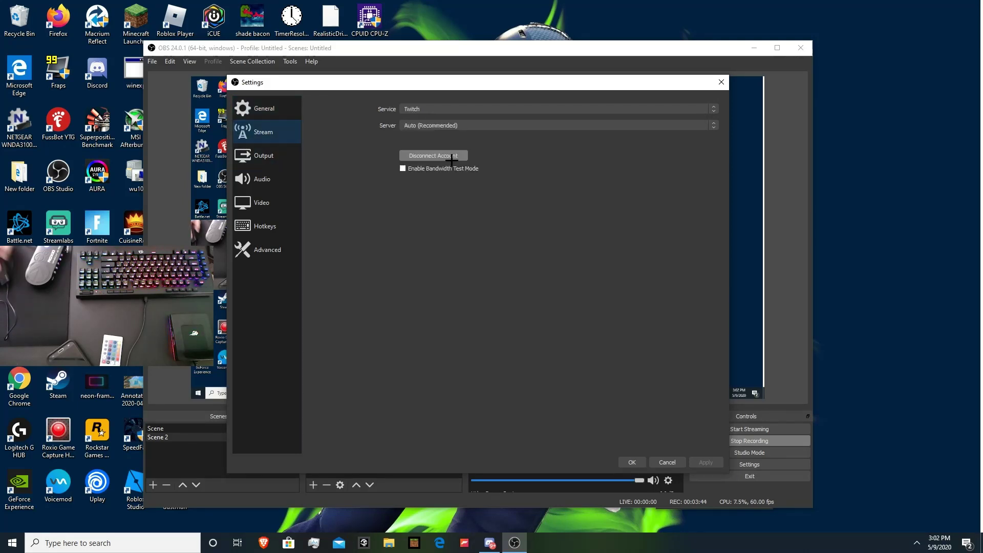
{"action": "left_click", "coordinate": [486, 108]}
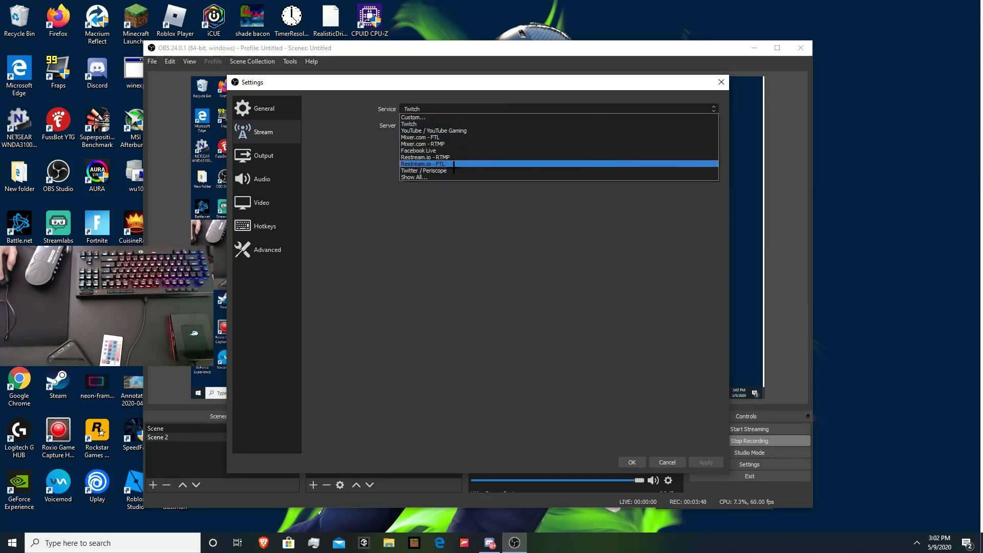
{"action": "left_click", "coordinate": [442, 124]}
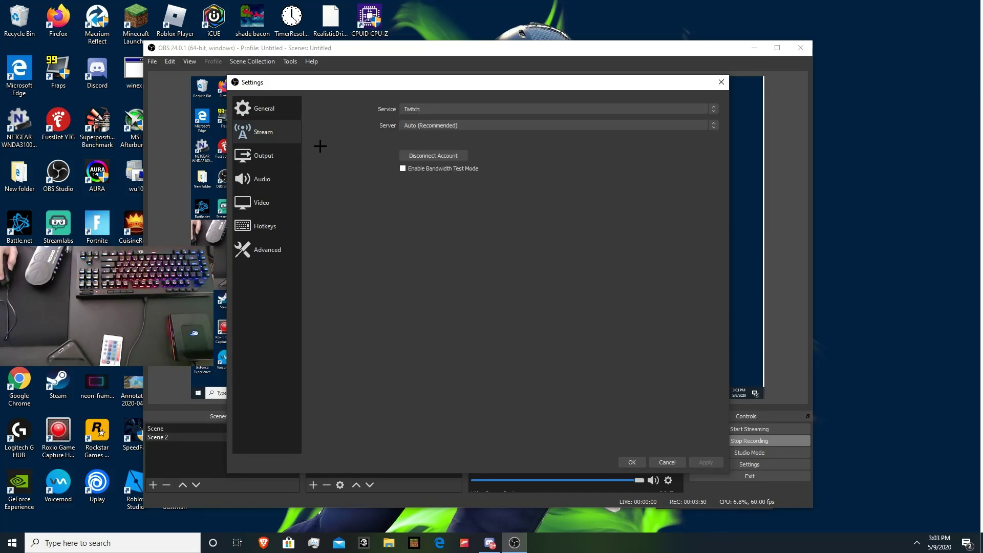
{"action": "left_click", "coordinate": [266, 159]}
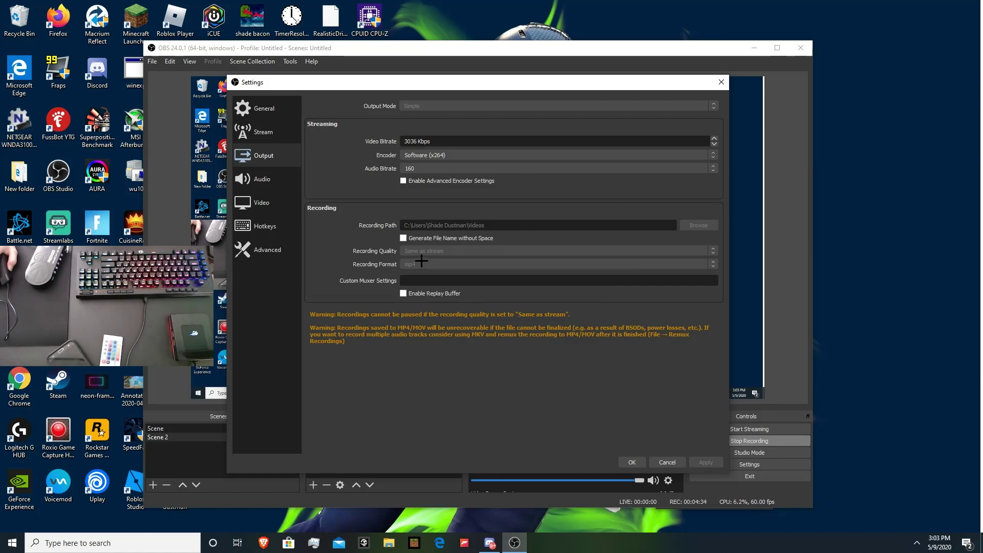
Scroll through the Audio settings page, then switch to the Video page
{"action": "left_click", "coordinate": [254, 178]}
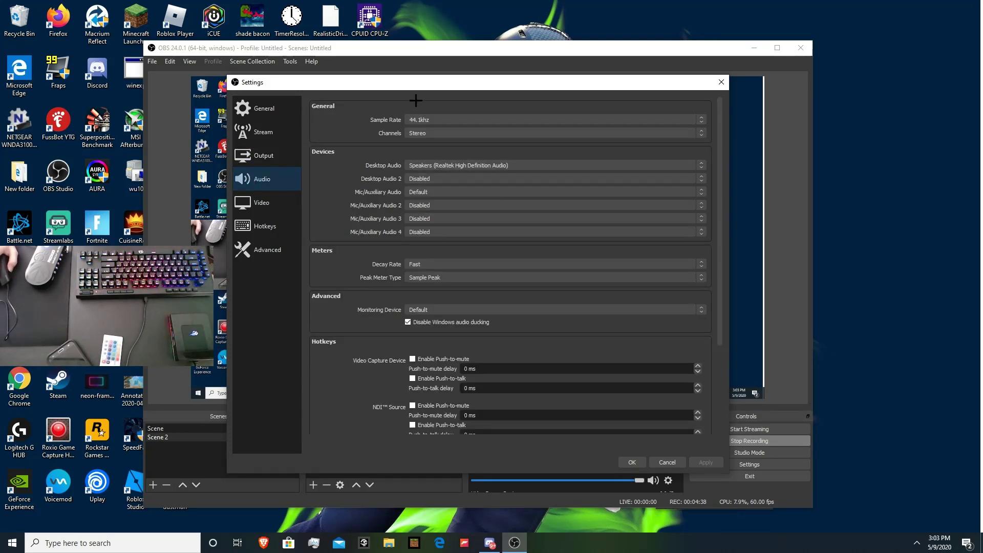
{"action": "scroll", "coordinate": [377, 212], "scroll_direction": "down", "scroll_amount": 3}
{"action": "scroll", "coordinate": [367, 266], "scroll_direction": "up", "scroll_amount": 4}
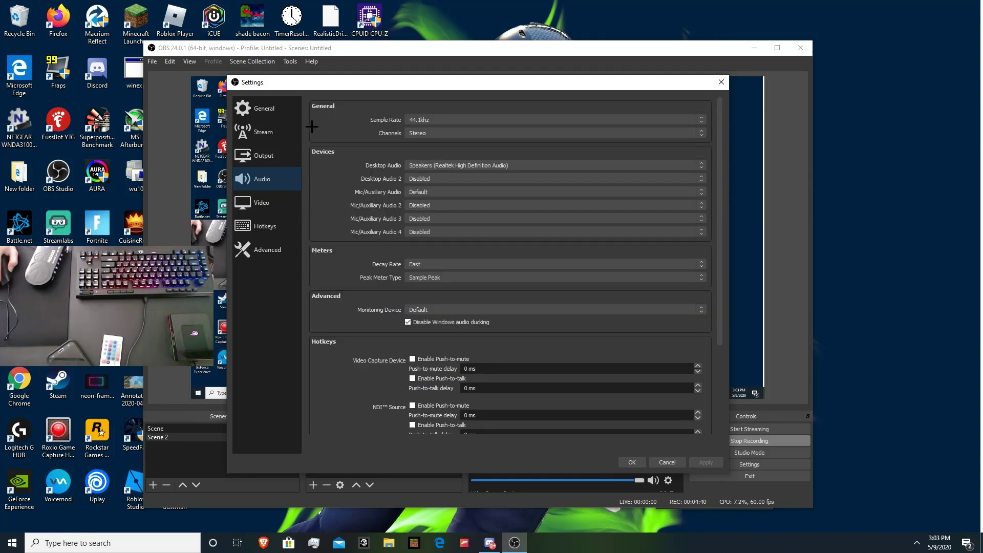
{"action": "left_click", "coordinate": [270, 204]}
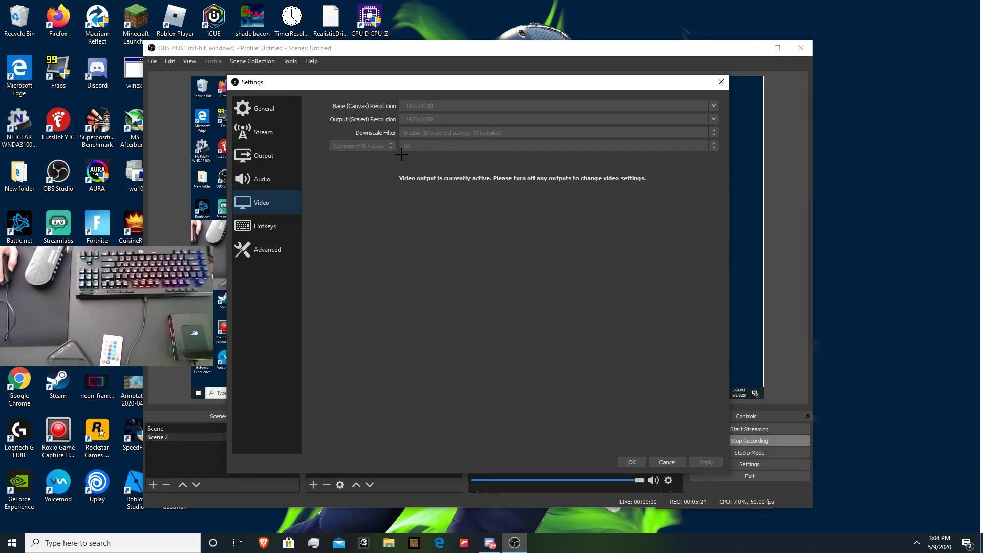
Scroll through the Hotkeys settings page
{"action": "left_click", "coordinate": [265, 226]}
{"action": "scroll", "coordinate": [604, 204], "scroll_direction": "down", "scroll_amount": 2}
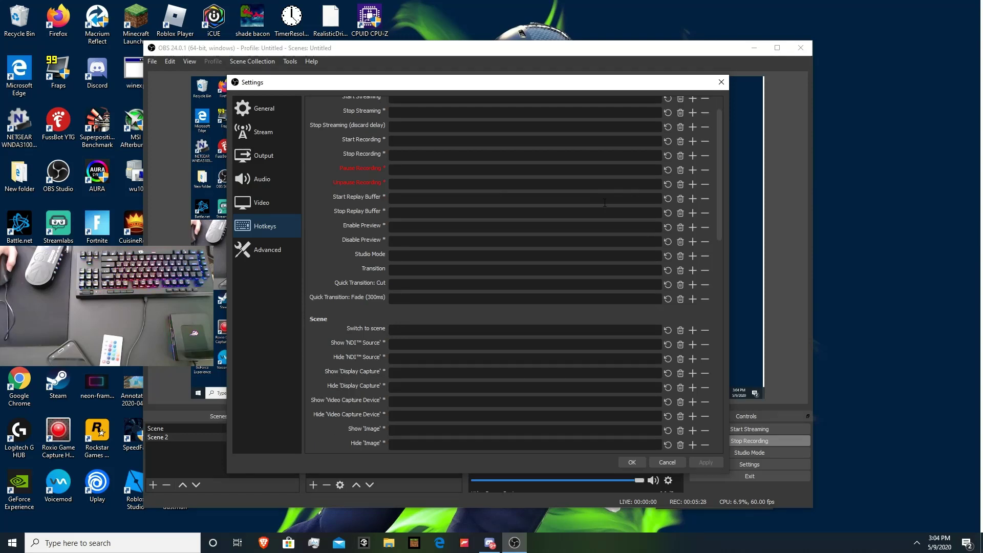
{"action": "scroll", "coordinate": [599, 215], "scroll_direction": "up", "scroll_amount": 1}
{"action": "scroll", "coordinate": [582, 242], "scroll_direction": "down", "scroll_amount": 10}
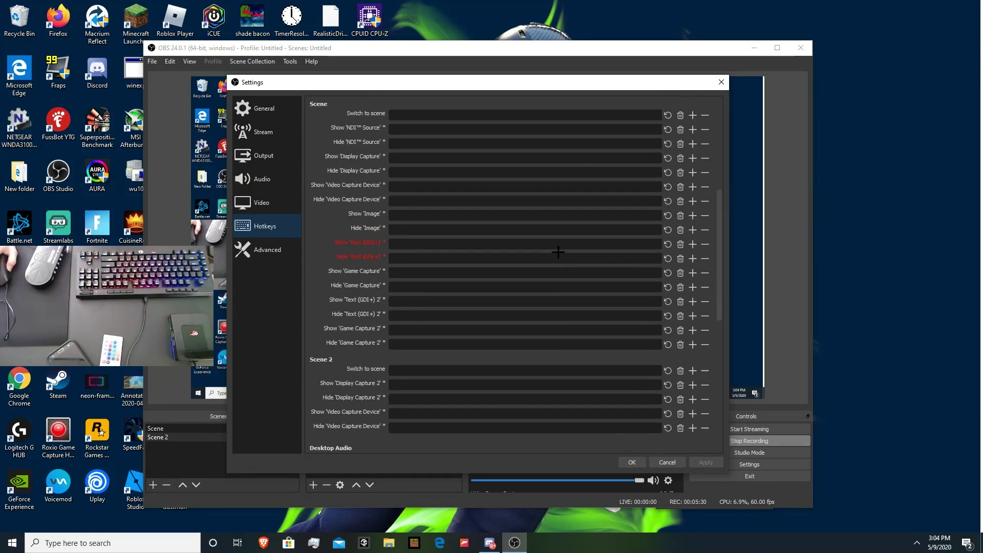
{"action": "scroll", "coordinate": [558, 256], "scroll_direction": "up", "scroll_amount": 10}
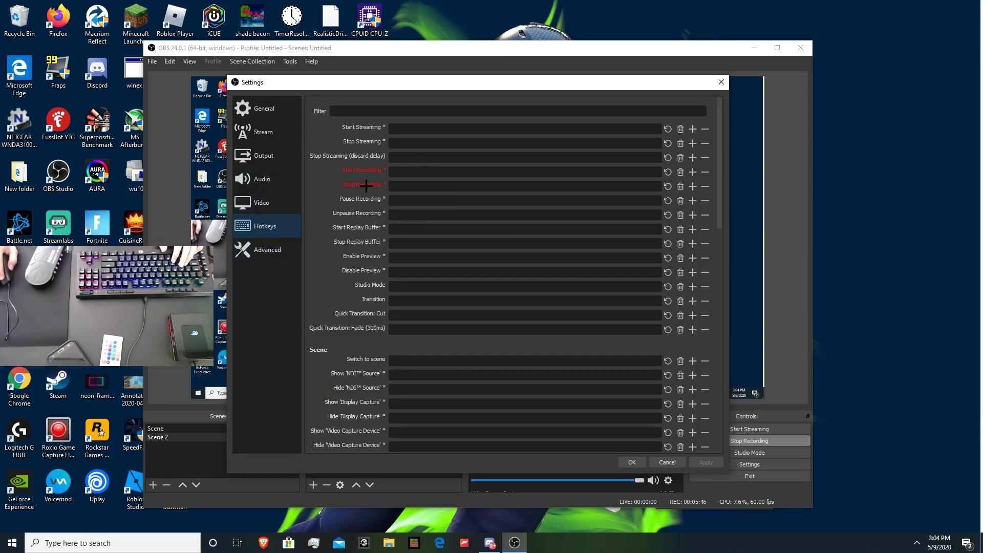
Scroll through the Advanced settings, then close Settings with OK
{"action": "left_click", "coordinate": [247, 249]}
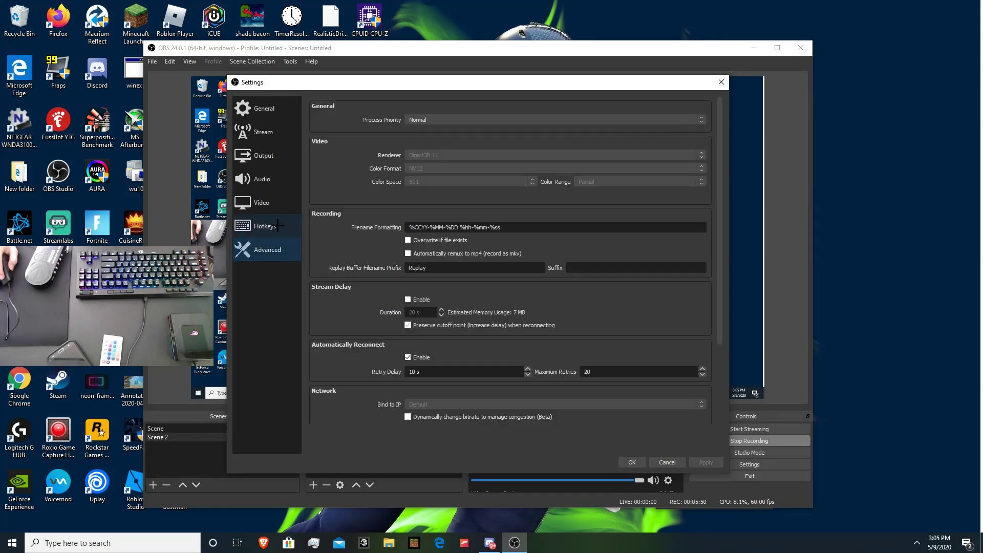
{"action": "scroll", "coordinate": [373, 271], "scroll_direction": "down", "scroll_amount": 1}
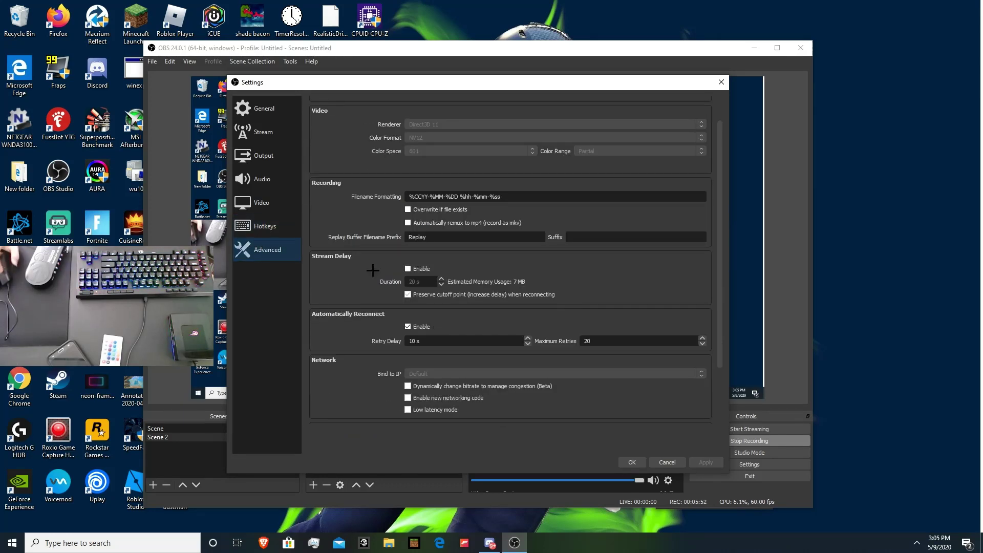
{"action": "scroll", "coordinate": [369, 271], "scroll_direction": "up", "scroll_amount": 1}
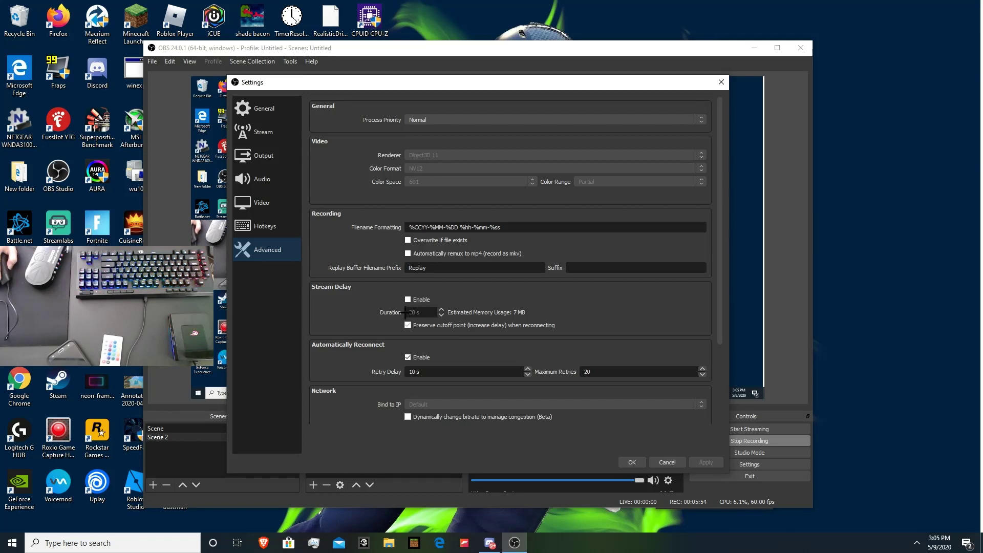
{"action": "scroll", "coordinate": [435, 366], "scroll_direction": "down", "scroll_amount": 2}
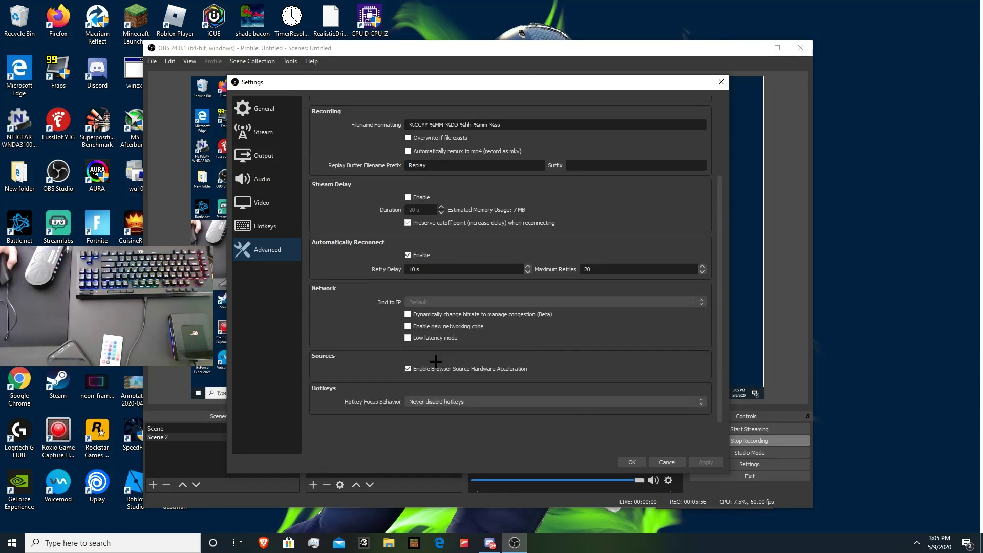
{"action": "scroll", "coordinate": [435, 369], "scroll_direction": "up", "scroll_amount": 2}
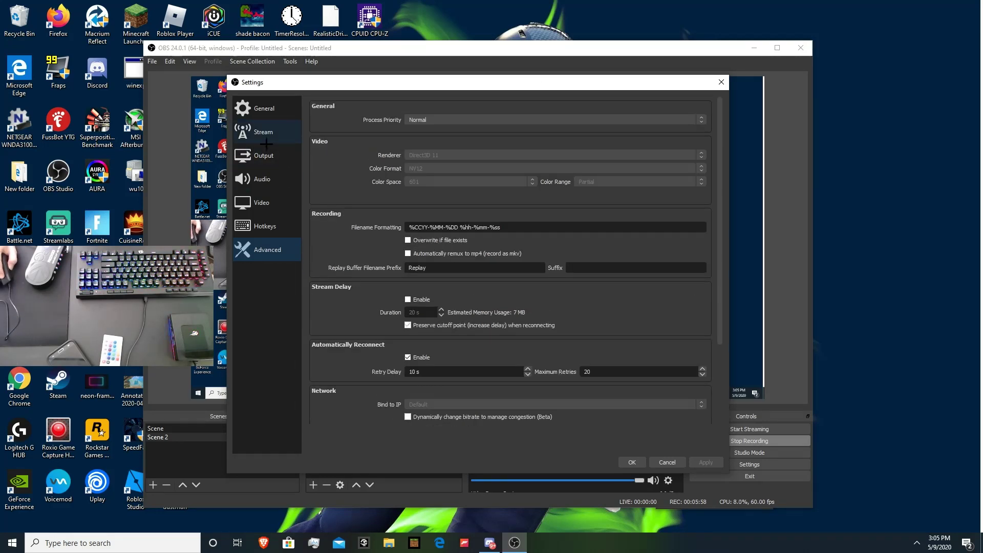
{"action": "left_click", "coordinate": [629, 463]}
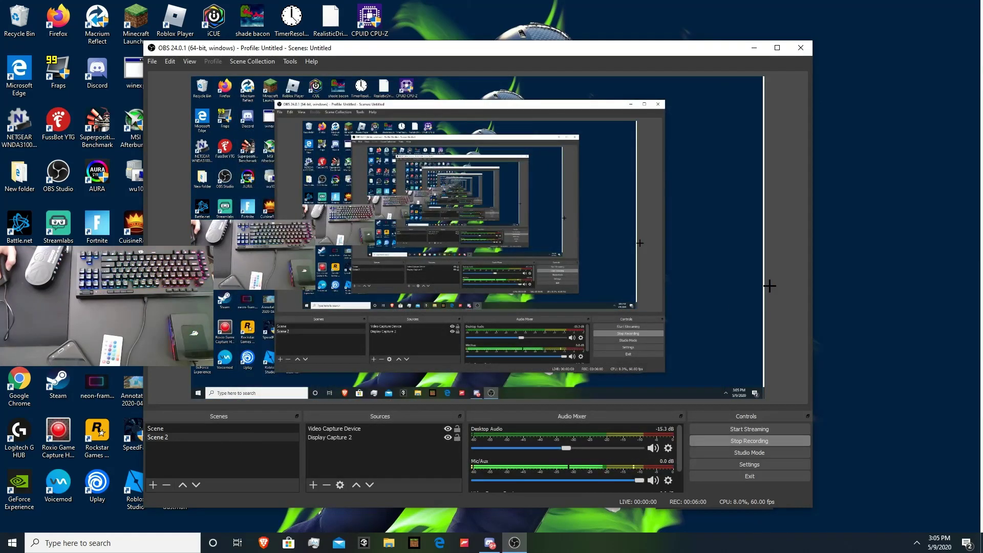